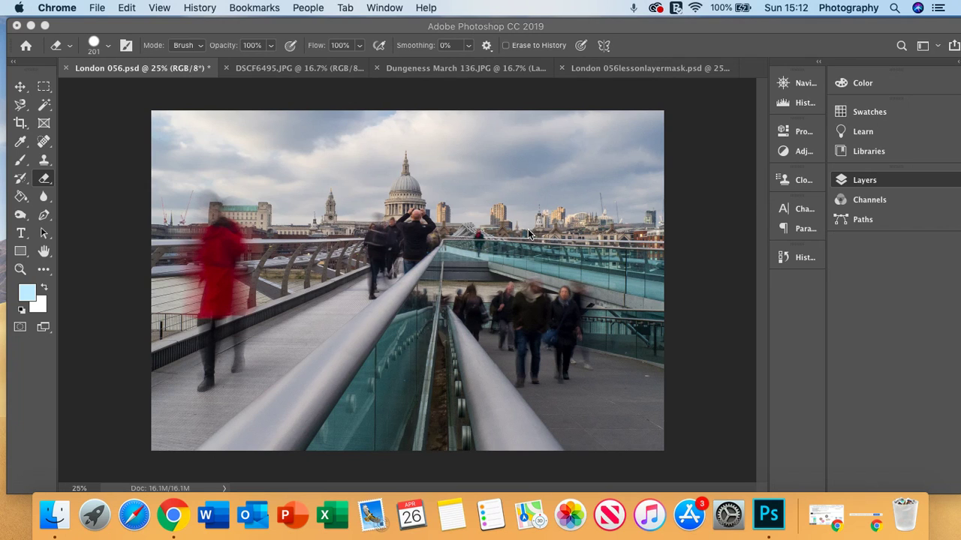
Step: Create a Color Balance 1 adjustment layer above the bridge photo's Background layer
left_click(858, 180)
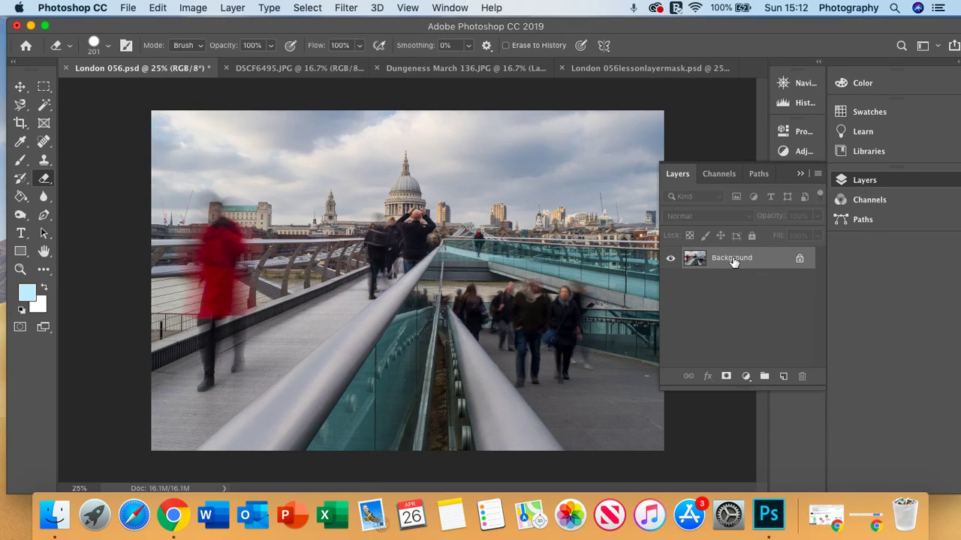
left_click(746, 377)
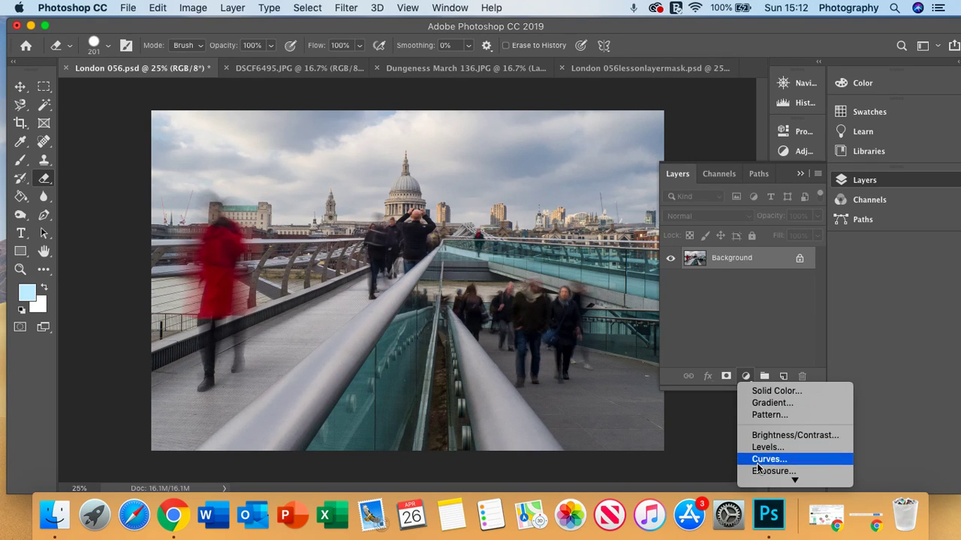
scroll(756, 465, "down", 1)
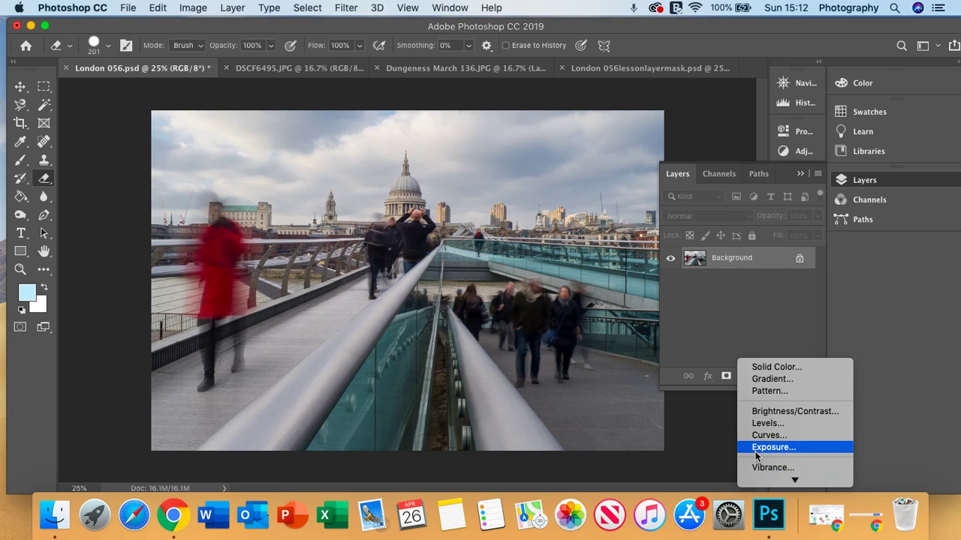
scroll(756, 456, "down", 1)
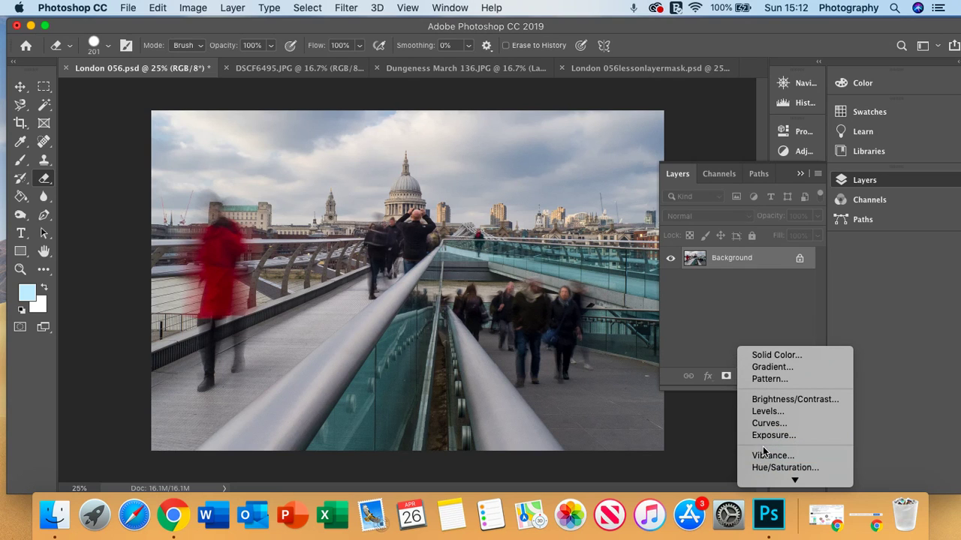
scroll(763, 451, "down", 1)
left_click(763, 455)
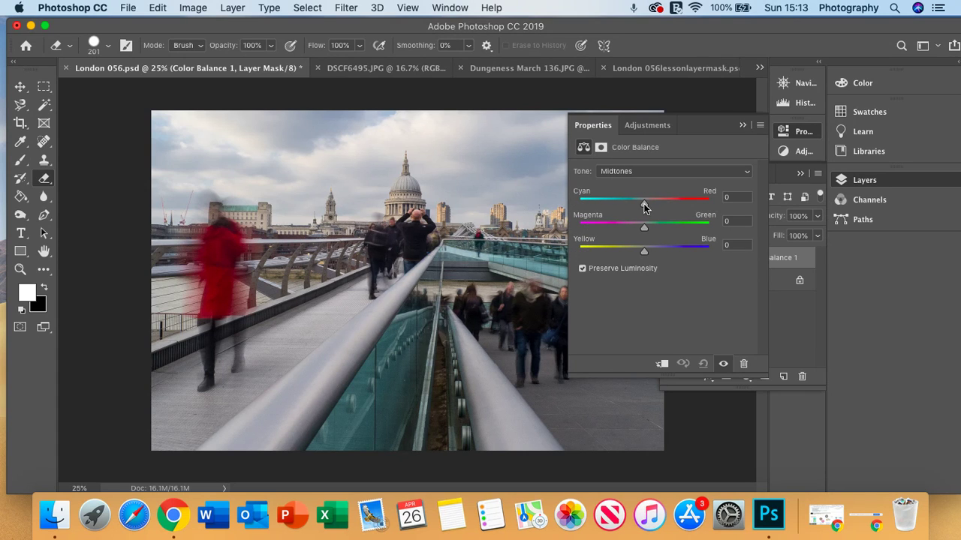
mouse_move(644, 204)
left_mouse_down()
mouse_move(674, 203)
mouse_move(613, 209)
mouse_move(649, 209)
left_mouse_up()
left_click(732, 196)
type("0")
mouse_move(645, 232)
left_mouse_down()
mouse_move(683, 230)
mouse_move(610, 230)
mouse_move(644, 229)
left_mouse_up()
left_click(742, 172)
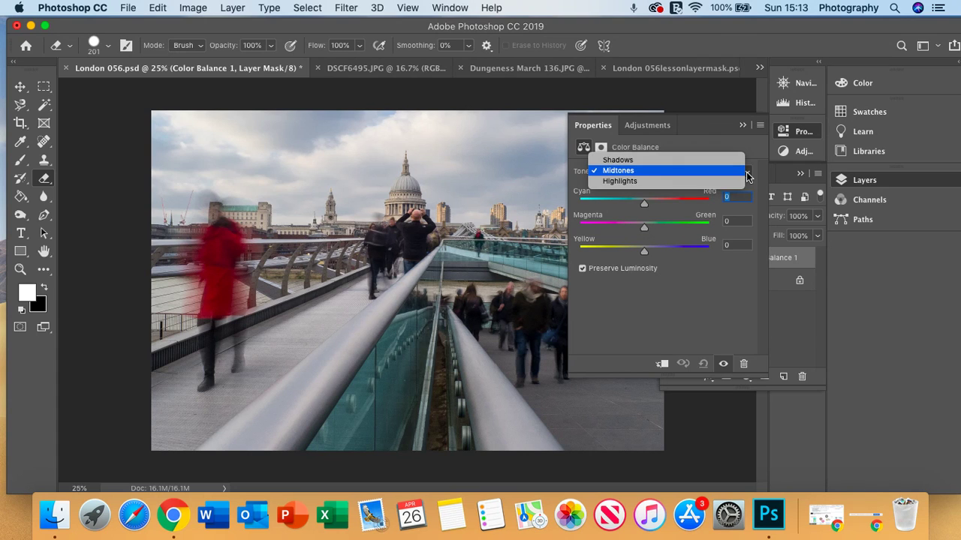
Step: Set the Shadows tone to Cyan–Red +11 and Yellow–Blue -9
left_click(624, 162)
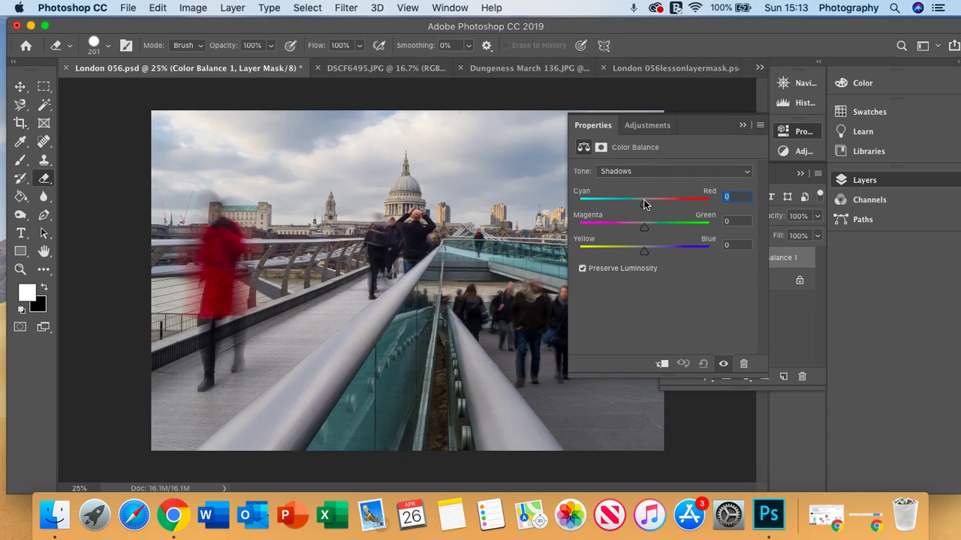
mouse_move(645, 208)
left_mouse_down()
mouse_move(660, 205)
mouse_move(651, 212)
left_mouse_up()
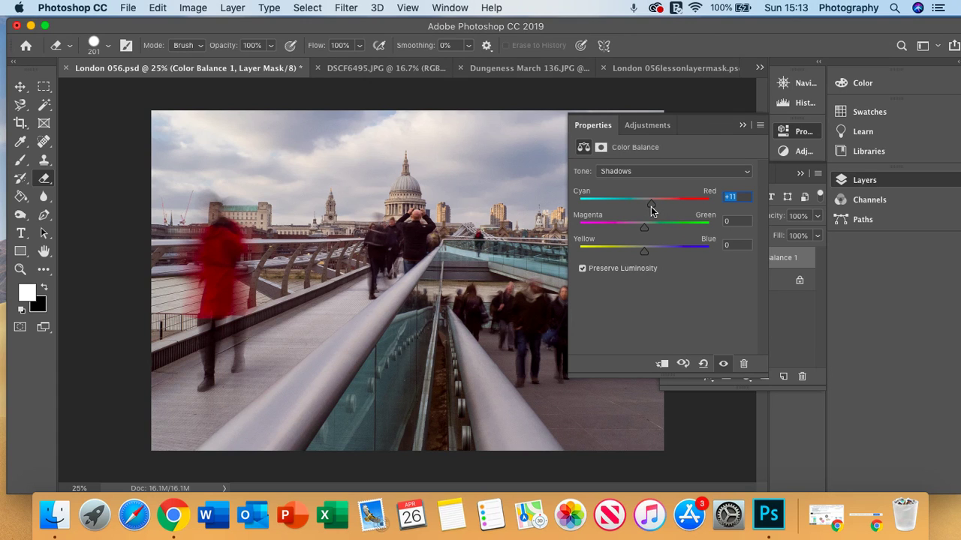
left_click_drag(644, 252, 638, 255)
Step: Set the Highlights tone to Cyan–Red +9, Magenta–Green +1 and Yellow–Blue -13
left_click(746, 172)
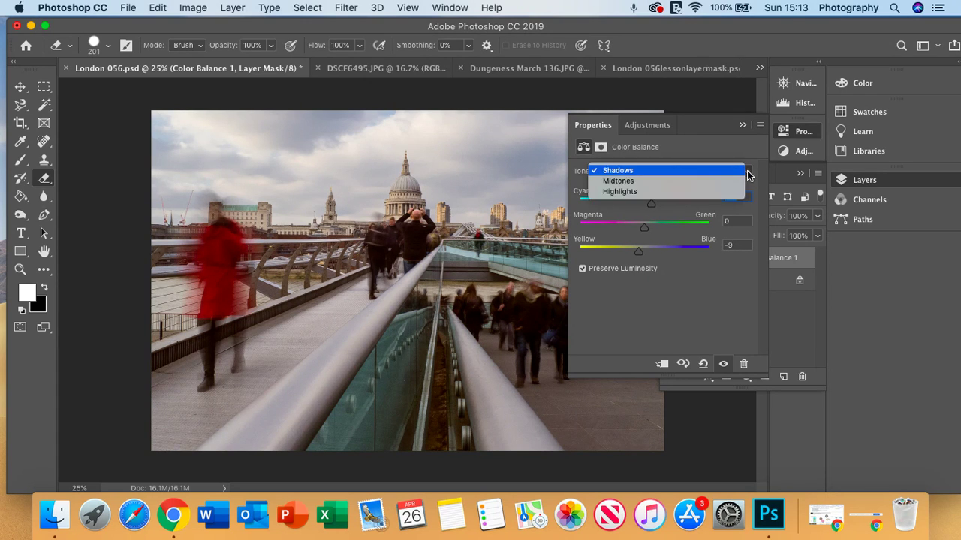
left_click(704, 191)
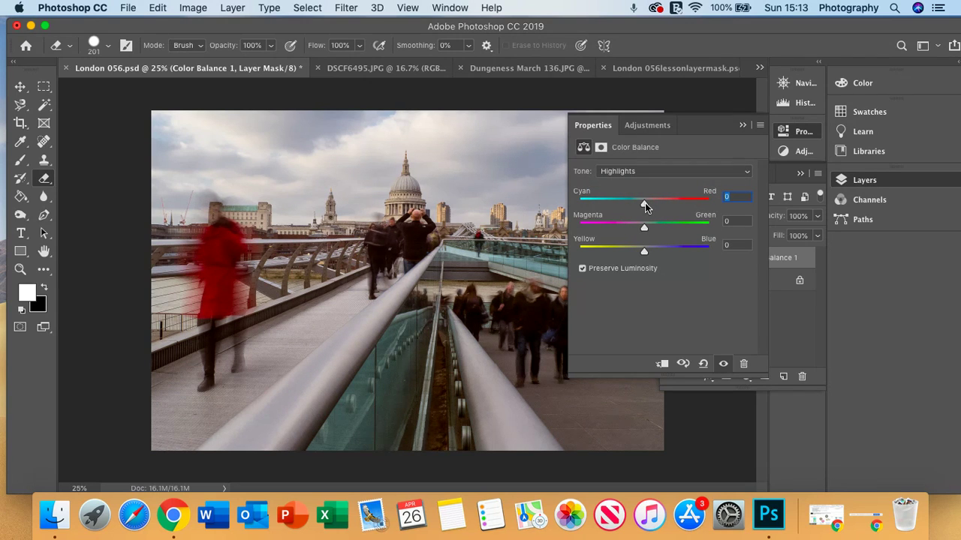
mouse_move(644, 202)
left_mouse_down()
mouse_move(659, 202)
mouse_move(650, 202)
left_mouse_up()
left_click_drag(642, 251, 645, 230)
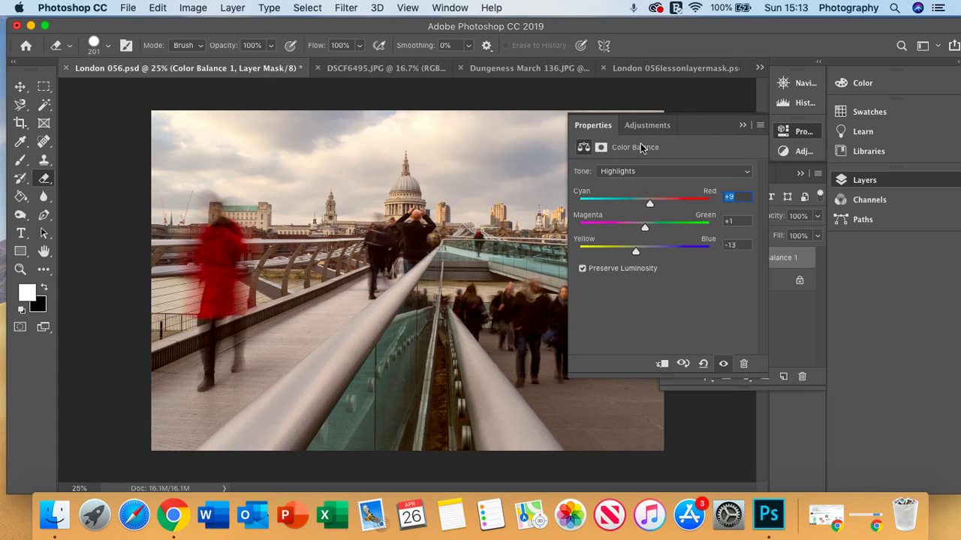
Step: Invert the Color Balance 1 mask to black, hiding the warm grade
left_click(600, 148)
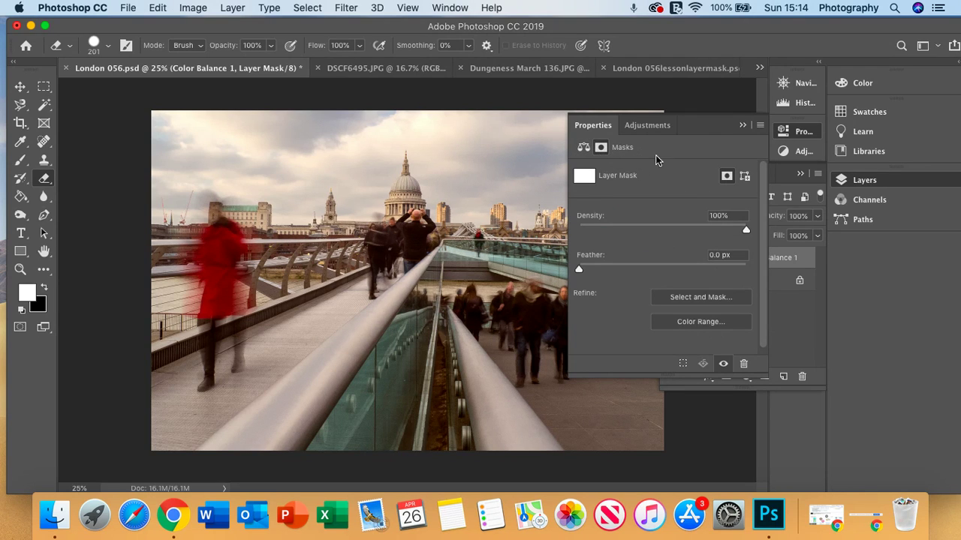
scroll(676, 298, "down", 1)
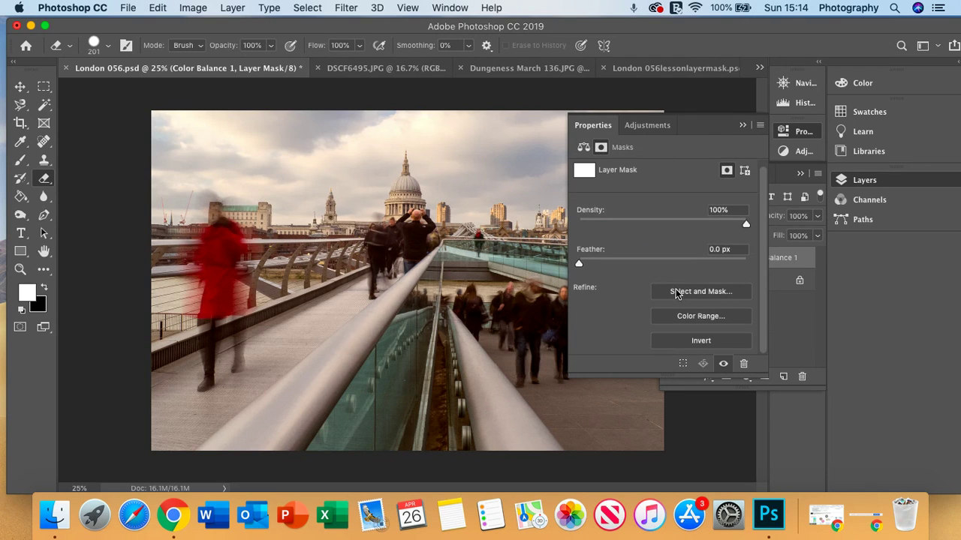
left_click(686, 342)
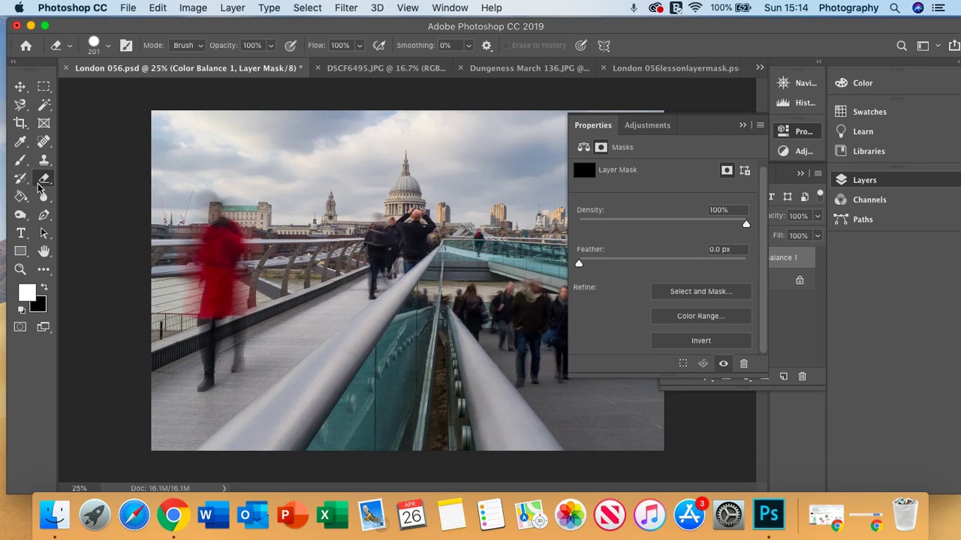
left_click(23, 163)
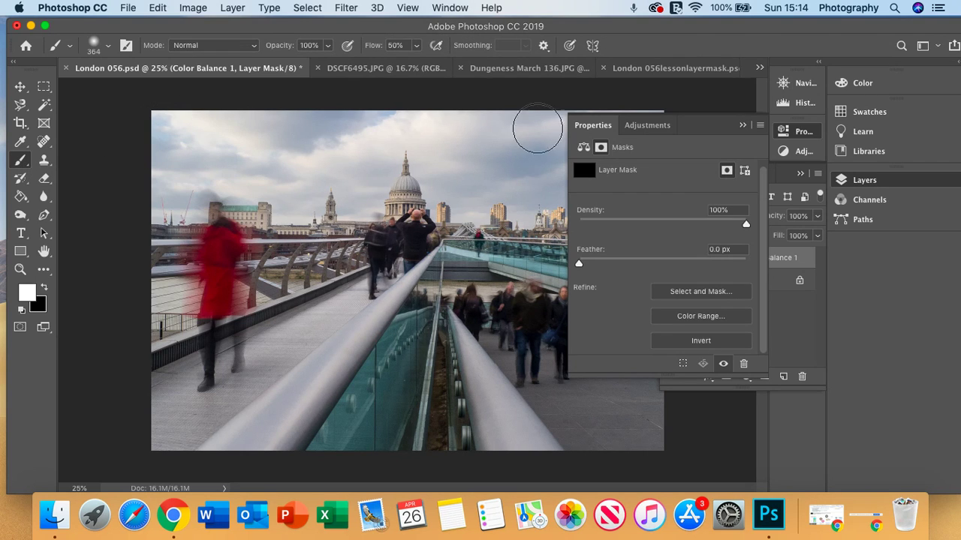
Step: Paint the Color Balance mask white across the sky, toggling the layer to compare
left_click(742, 125)
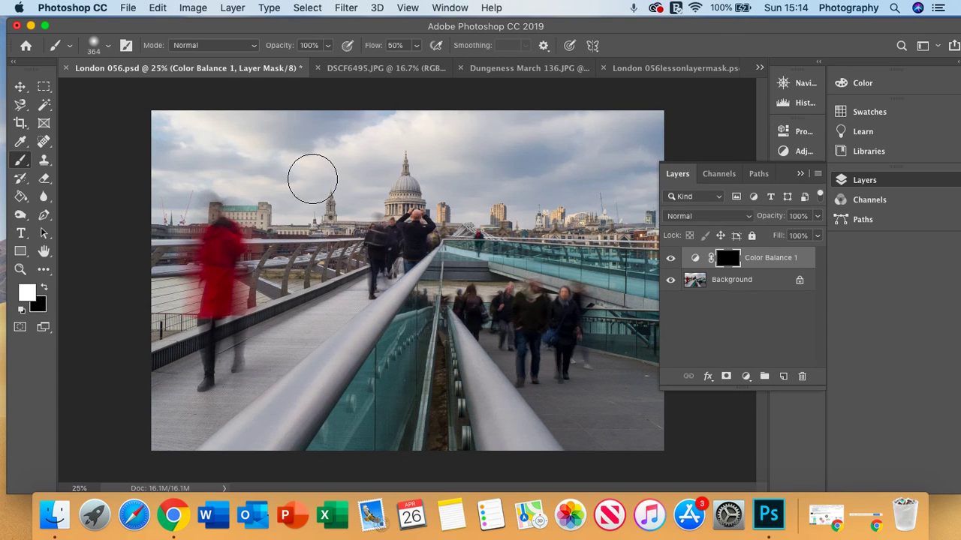
mouse_move(230, 169)
left_mouse_down()
mouse_move(317, 167)
mouse_move(220, 170)
mouse_move(289, 157)
mouse_move(305, 177)
mouse_move(367, 185)
mouse_move(308, 190)
mouse_move(242, 172)
mouse_move(253, 172)
mouse_move(158, 172)
mouse_move(246, 158)
mouse_move(163, 147)
mouse_move(221, 121)
mouse_move(147, 118)
mouse_move(343, 140)
mouse_move(234, 162)
mouse_move(441, 116)
mouse_move(366, 142)
mouse_move(514, 177)
mouse_move(442, 210)
mouse_move(604, 175)
mouse_move(603, 165)
mouse_move(581, 177)
mouse_move(652, 128)
mouse_move(576, 118)
mouse_move(470, 146)
mouse_move(631, 123)
left_mouse_up()
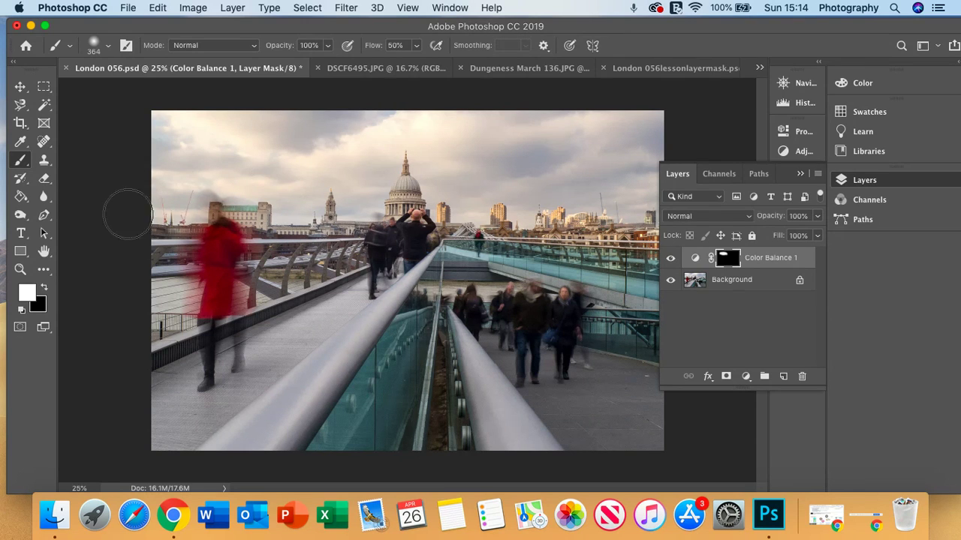
mouse_move(148, 158)
left_mouse_down()
mouse_move(160, 135)
mouse_move(186, 134)
mouse_move(585, 305)
left_mouse_up()
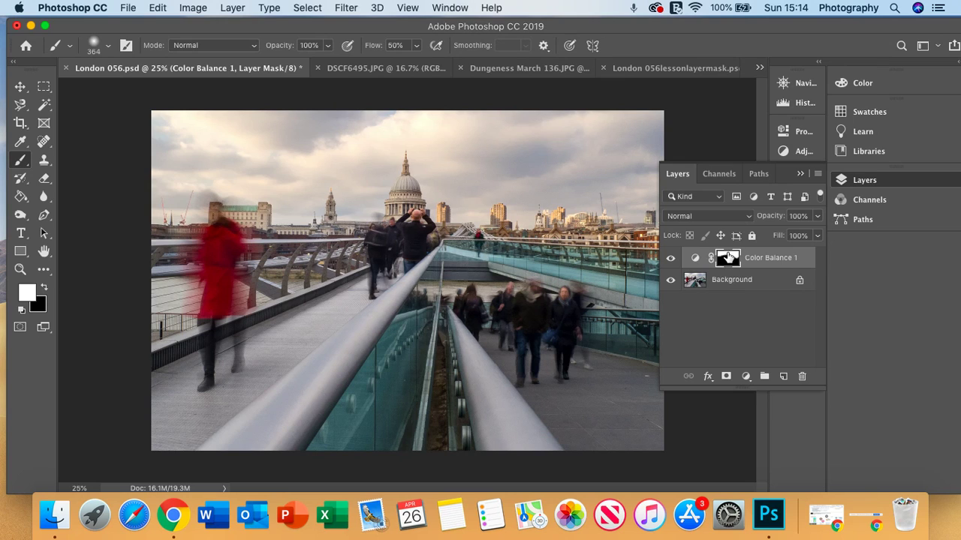
left_click(672, 259)
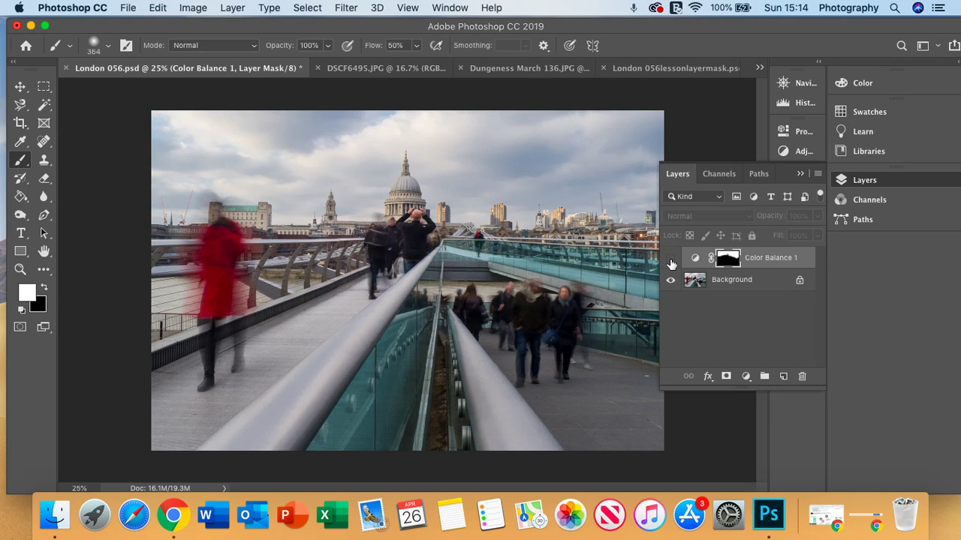
left_click(671, 259)
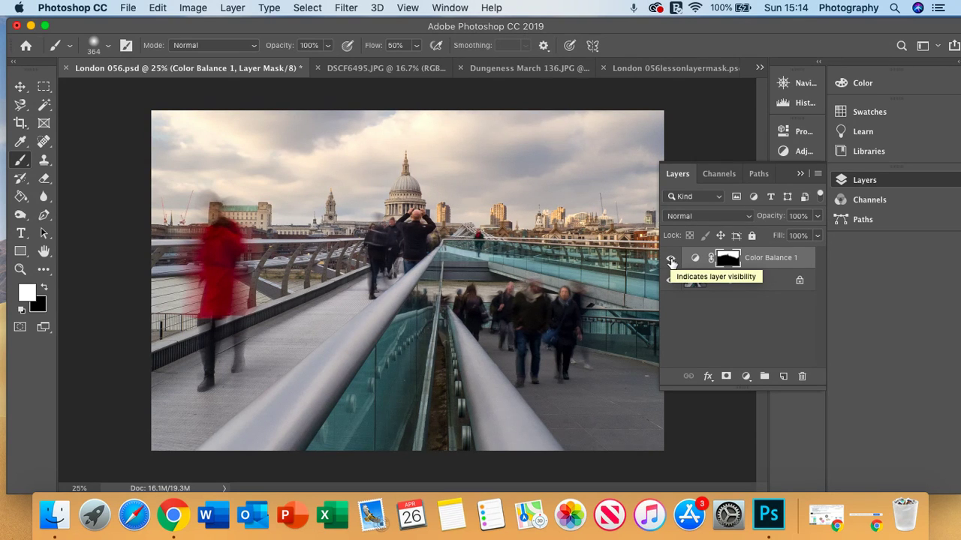
left_click(671, 261)
left_click(670, 260)
left_click(670, 260)
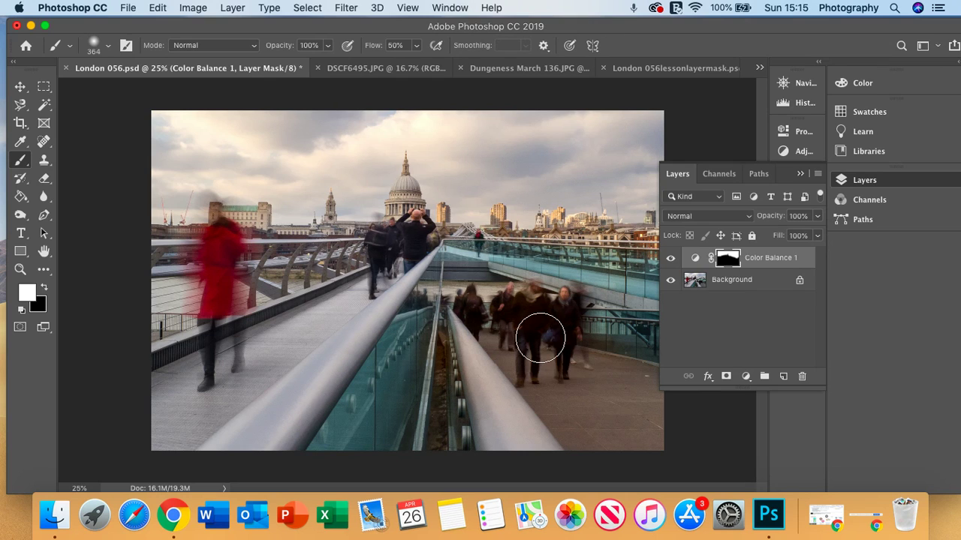
Step: Paint the warm tint onto the right-hand walkers and compare with the layer hidden
mouse_move(561, 395)
left_mouse_down()
mouse_move(480, 311)
mouse_move(545, 359)
mouse_move(484, 307)
left_mouse_up()
left_click(671, 259)
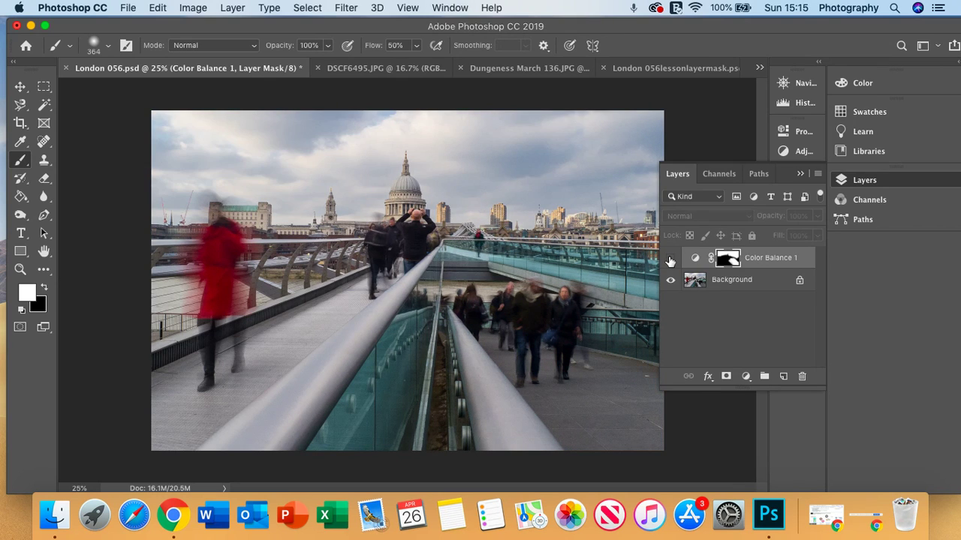
left_click(670, 259)
left_click(670, 259)
left_click(670, 259)
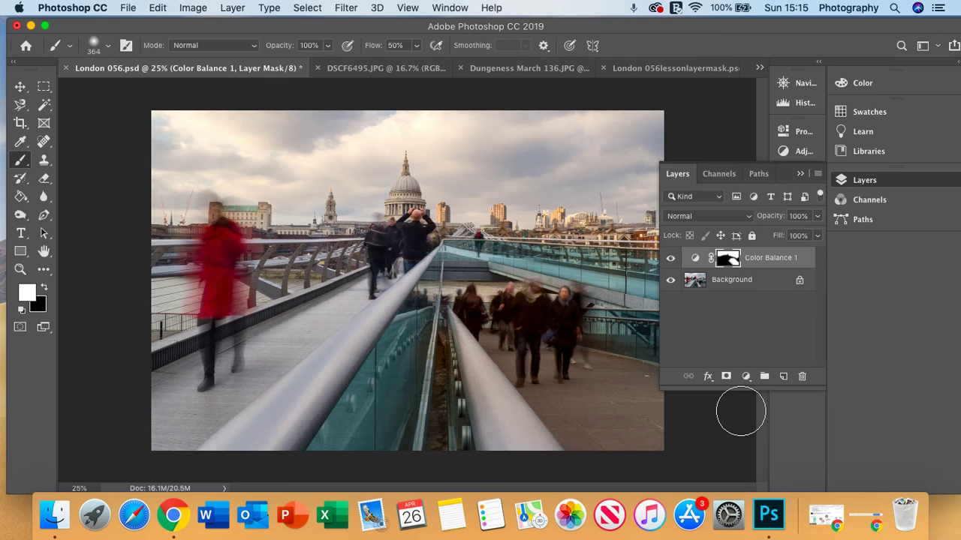
left_click(745, 376)
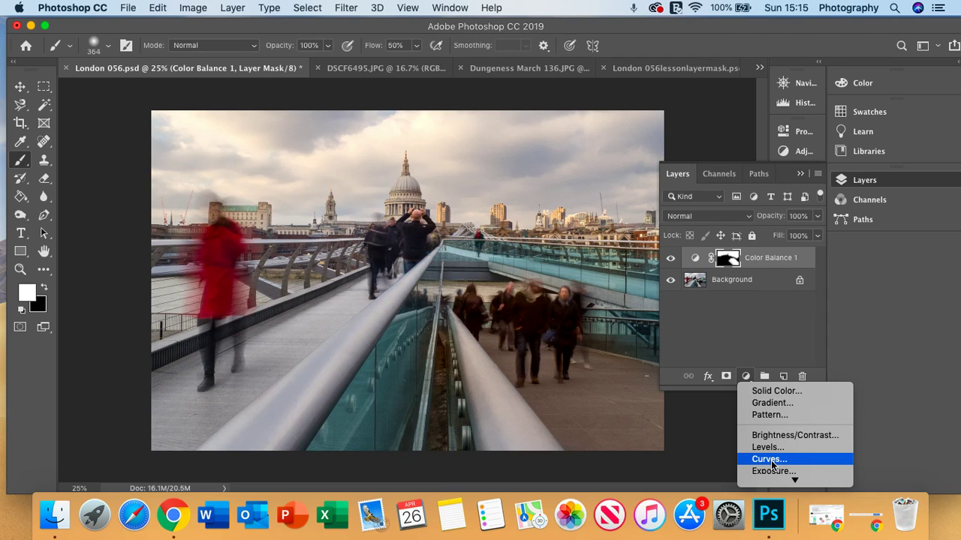
Step: Add a Curves 1 layer with an S-curve: lower point pulled down, upper point raised
scroll(772, 465, "down", 1)
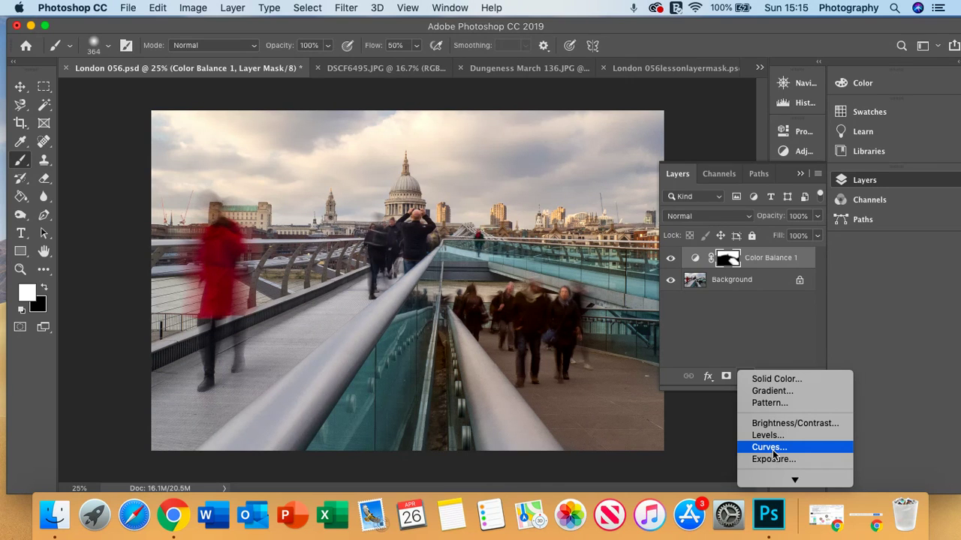
left_click(770, 447)
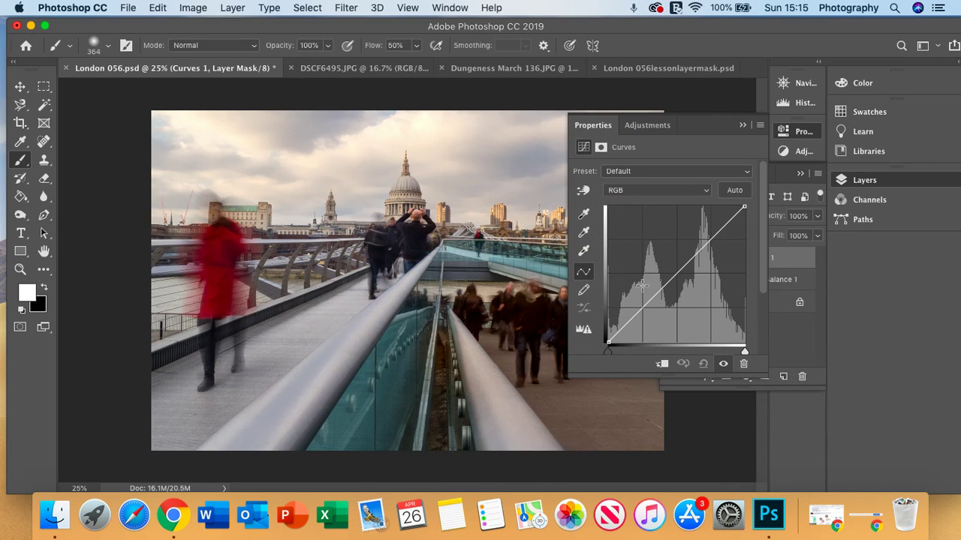
left_click_drag(667, 284, 657, 307)
left_click(656, 299)
left_click_drag(709, 259, 712, 250)
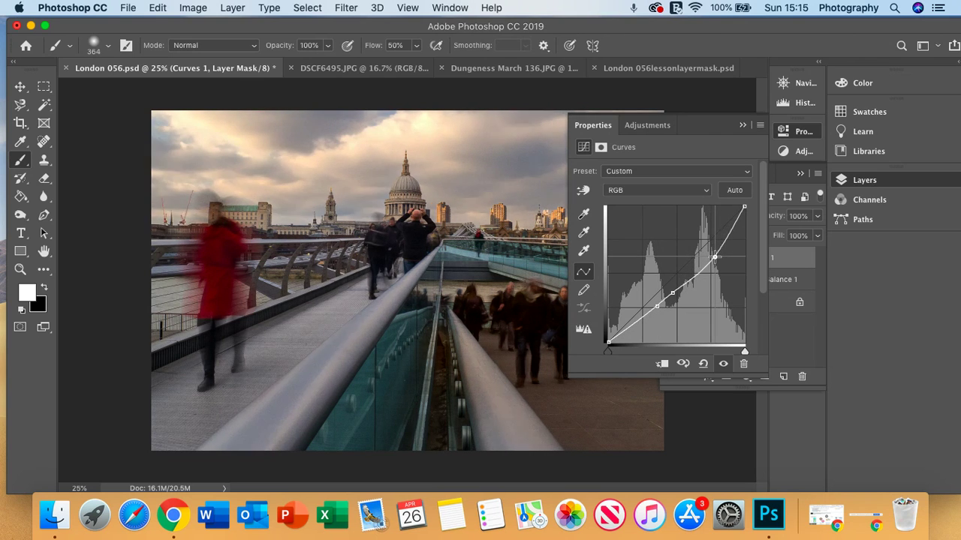
left_click_drag(714, 258, 701, 245)
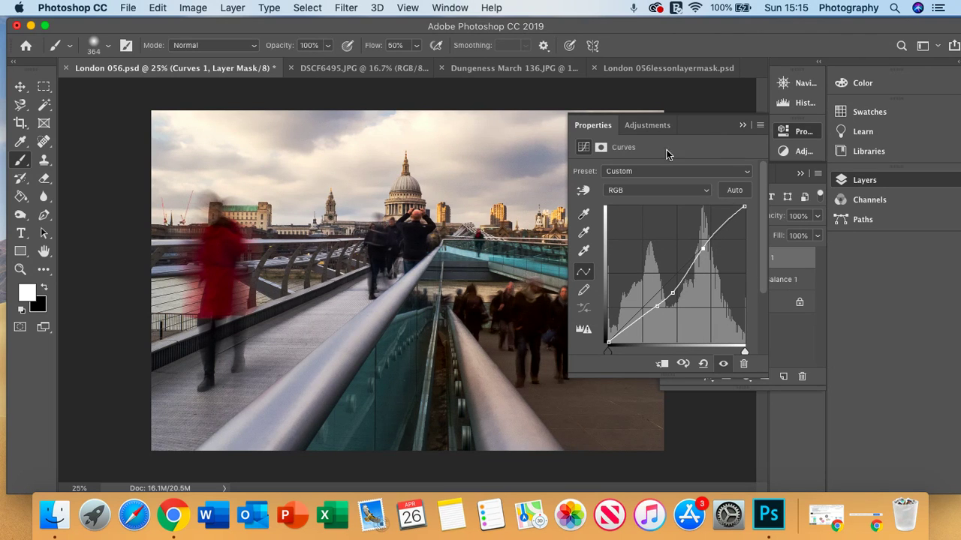
Step: Invert the Curves 1 mask to black so its contrast is hidden
left_click(601, 148)
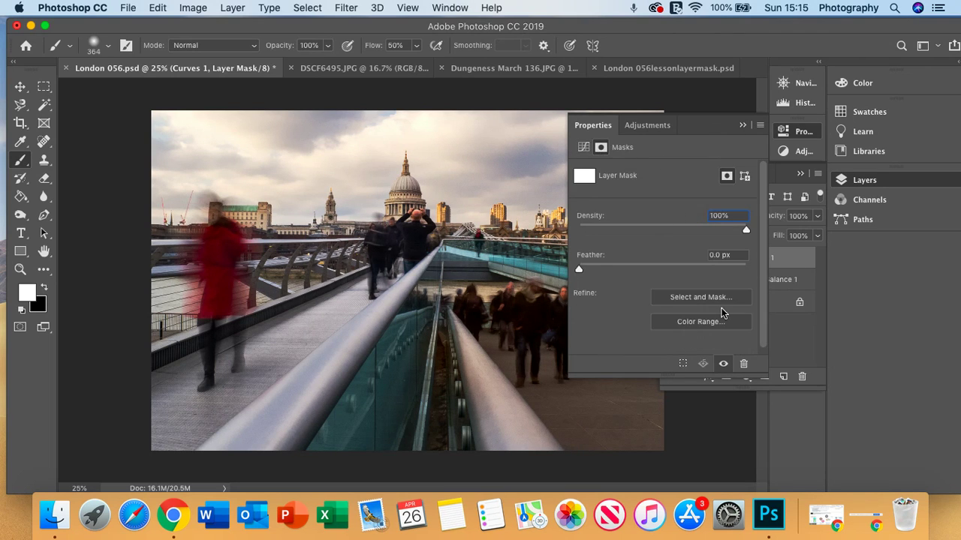
scroll(705, 328, "down", 1)
left_click(701, 342)
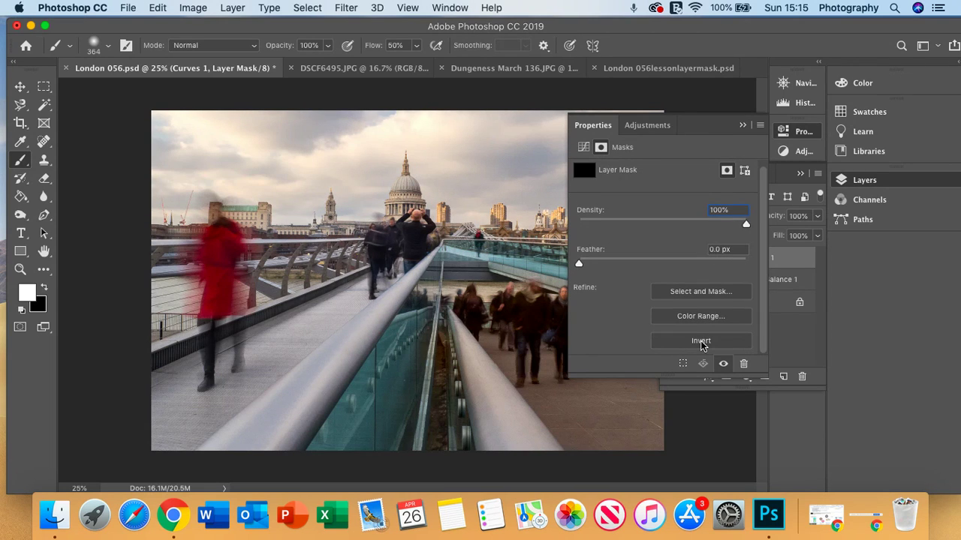
left_click(742, 125)
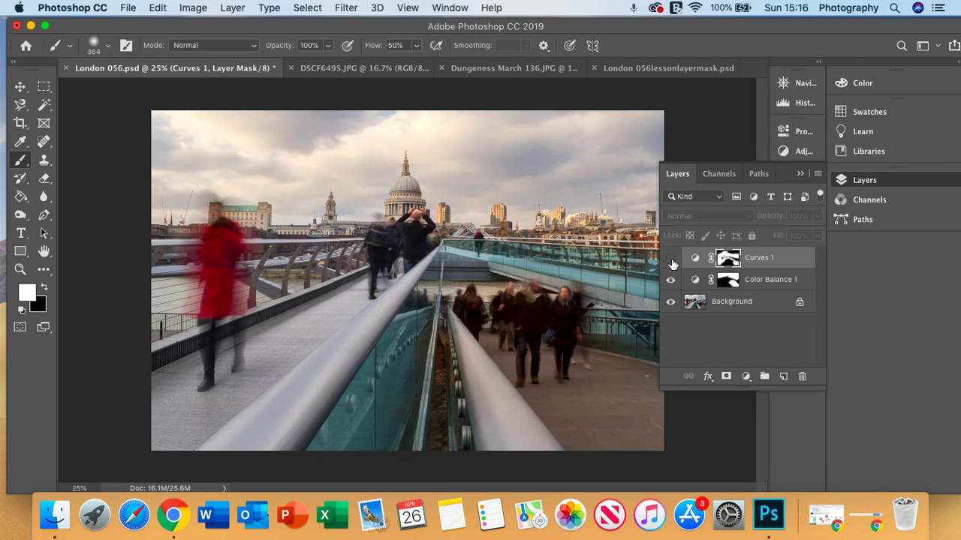
Step: Toggle Curves 1 visibility to compare the photo with and without the contrast
left_click(671, 259)
left_click(671, 259)
left_click(671, 259)
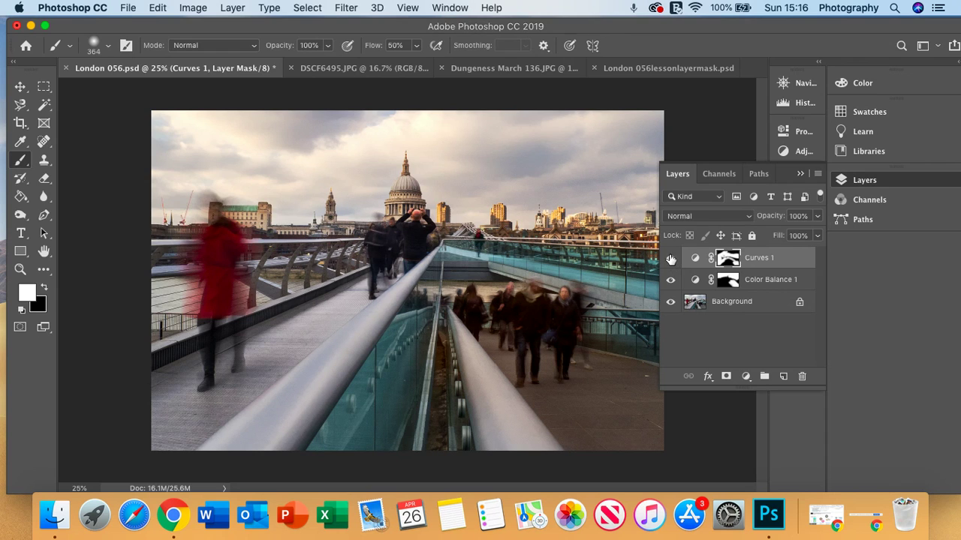
left_click(671, 259)
left_click(671, 259)
Step: Add a Black & White adjustment layer on top of the stack
left_click(745, 376)
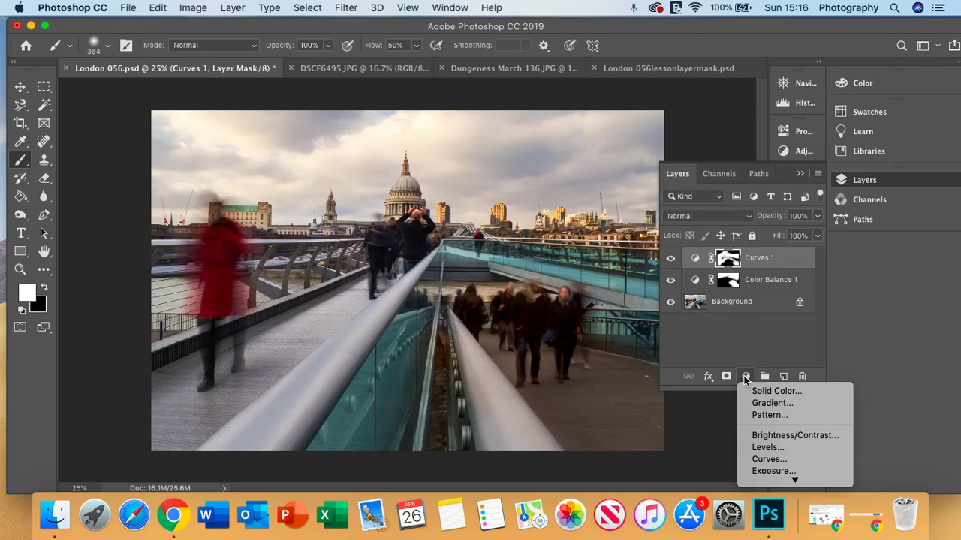
mouse_move(781, 476)
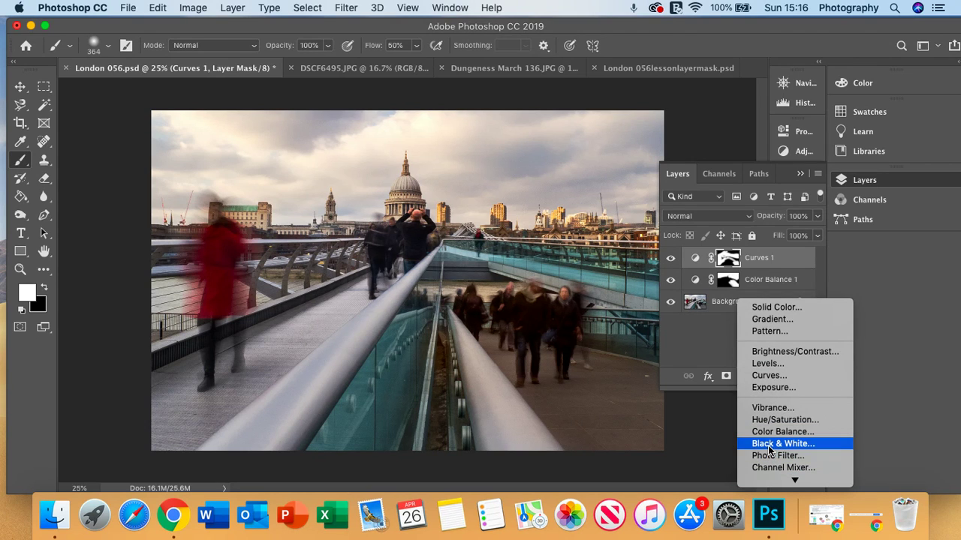
left_click(768, 445)
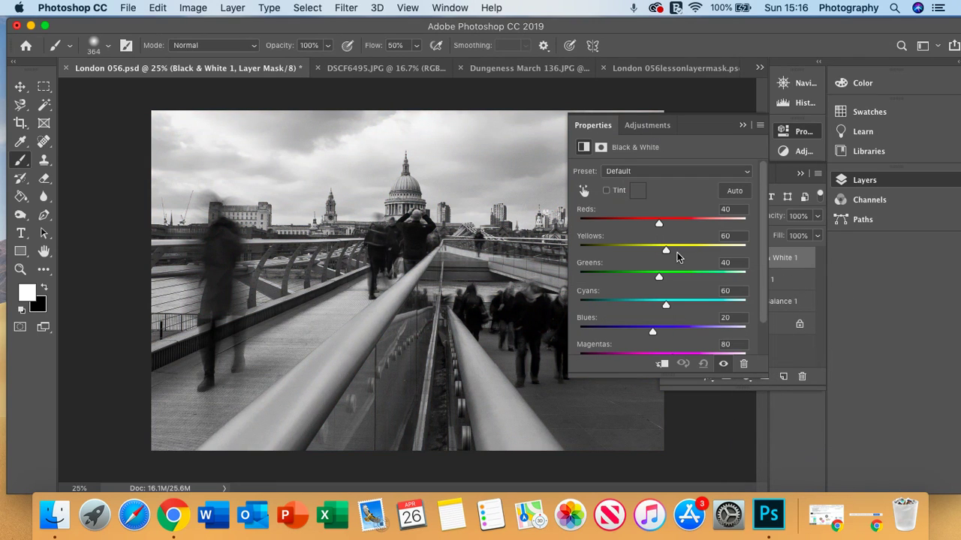
Step: Invert the Black & White 1 mask to black so the photo stays in colour
left_click(601, 148)
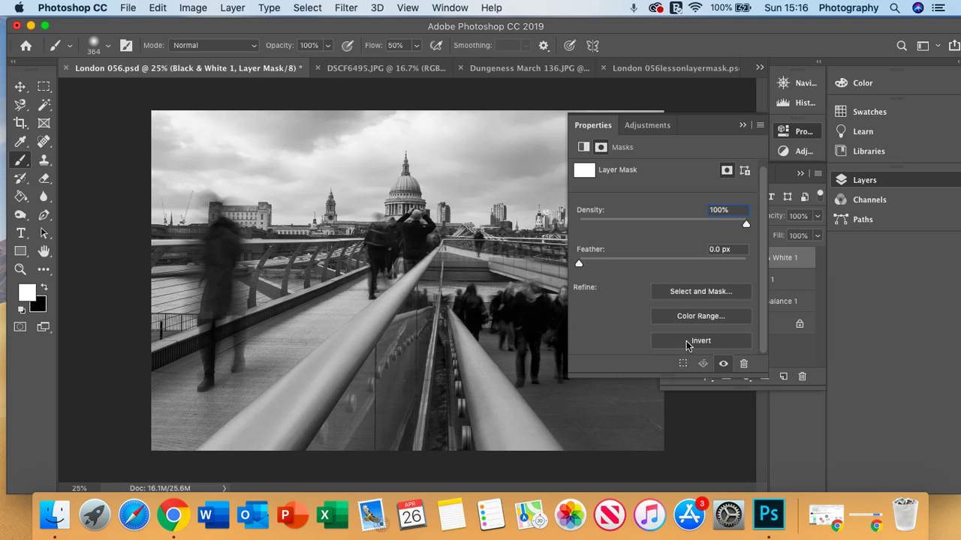
left_click(685, 344)
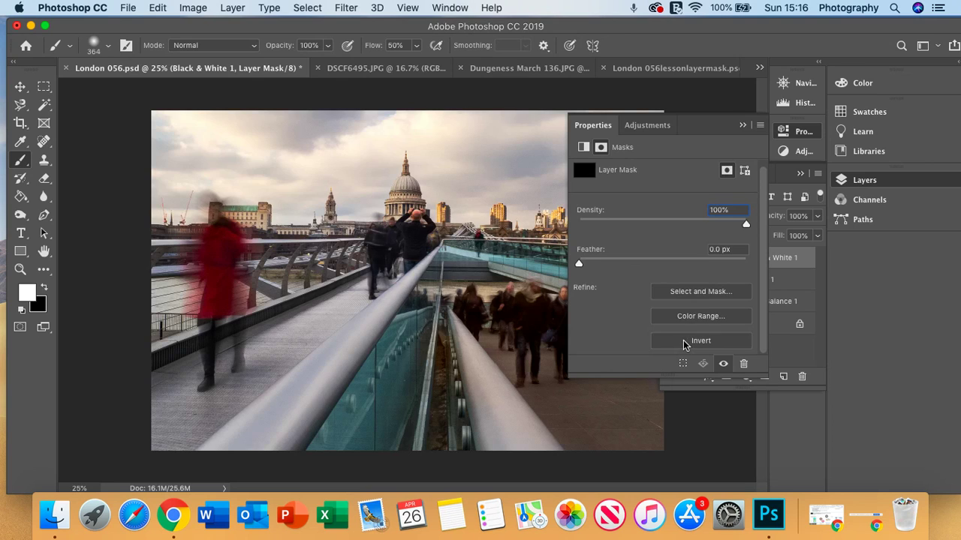
left_click(743, 126)
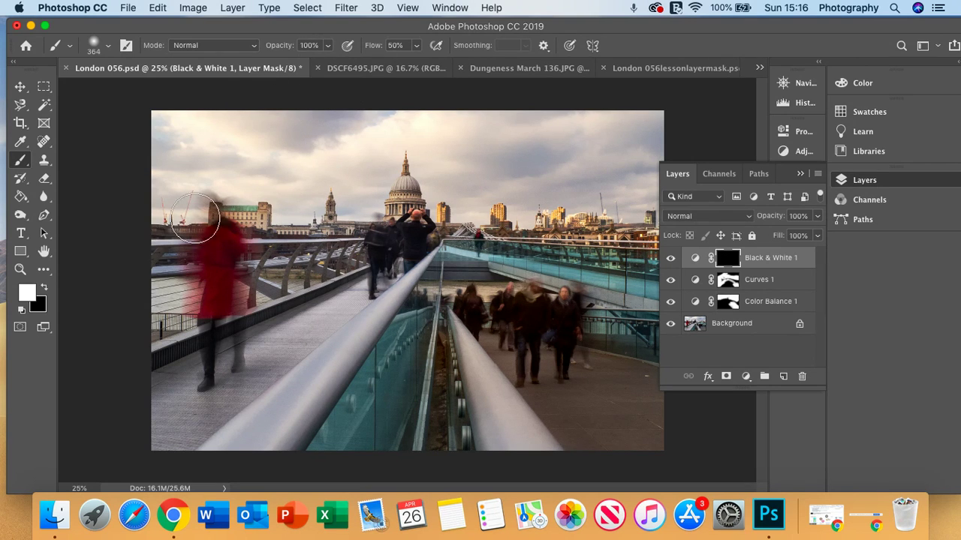
Step: Paint white on the Black & White 1 mask over the sky, buildings and left walkway
mouse_move(200, 193)
left_mouse_down()
mouse_move(314, 235)
mouse_move(263, 231)
mouse_move(387, 216)
mouse_move(252, 219)
mouse_move(498, 174)
mouse_move(325, 215)
mouse_move(654, 215)
mouse_move(540, 217)
mouse_move(680, 270)
mouse_move(522, 248)
mouse_move(633, 289)
mouse_move(551, 273)
mouse_move(648, 291)
mouse_move(432, 229)
mouse_move(315, 345)
mouse_move(351, 294)
mouse_move(280, 201)
mouse_move(189, 290)
mouse_move(245, 168)
mouse_move(298, 151)
mouse_move(141, 388)
mouse_move(247, 304)
mouse_move(163, 436)
mouse_move(263, 340)
mouse_move(298, 340)
mouse_move(229, 460)
mouse_move(326, 351)
mouse_move(336, 313)
mouse_move(315, 364)
mouse_move(442, 232)
mouse_move(295, 340)
mouse_move(416, 94)
mouse_move(133, 254)
mouse_move(180, 161)
mouse_move(187, 104)
mouse_move(670, 105)
mouse_move(508, 126)
mouse_move(479, 187)
left_mouse_up()
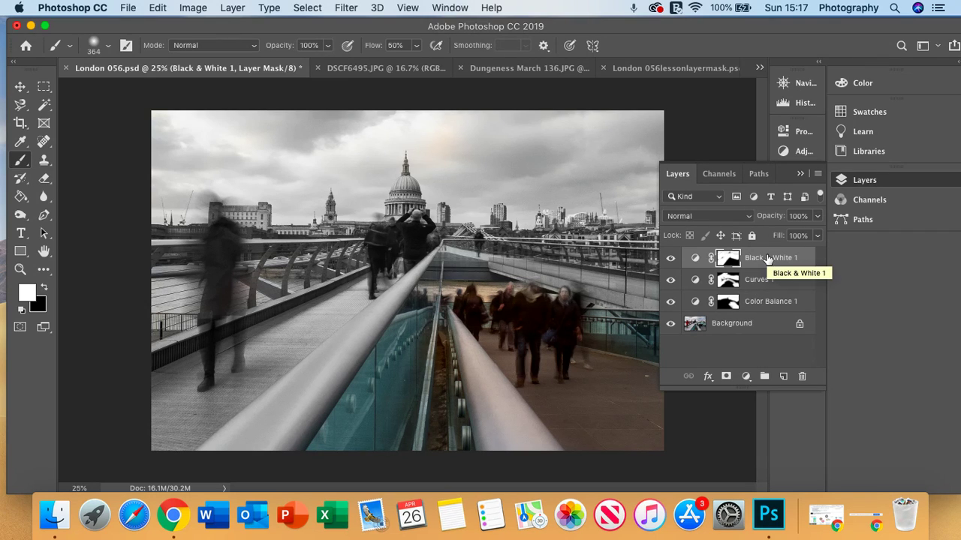
left_click_drag(794, 261, 801, 377)
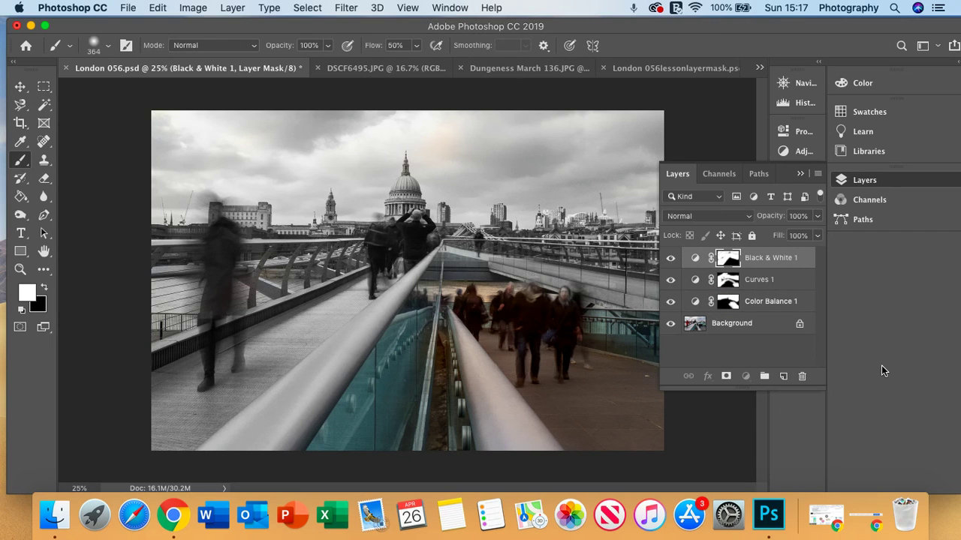
left_click_drag(742, 378, 781, 354)
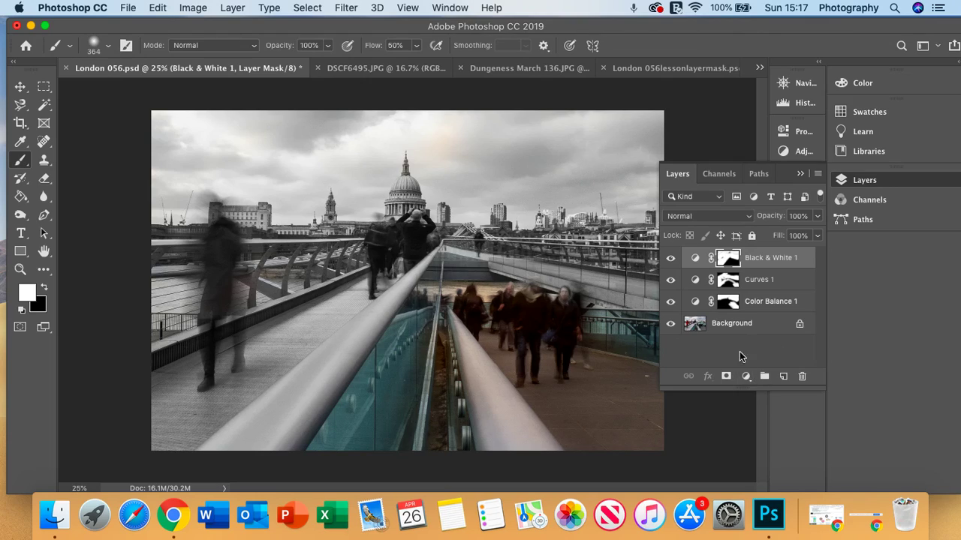